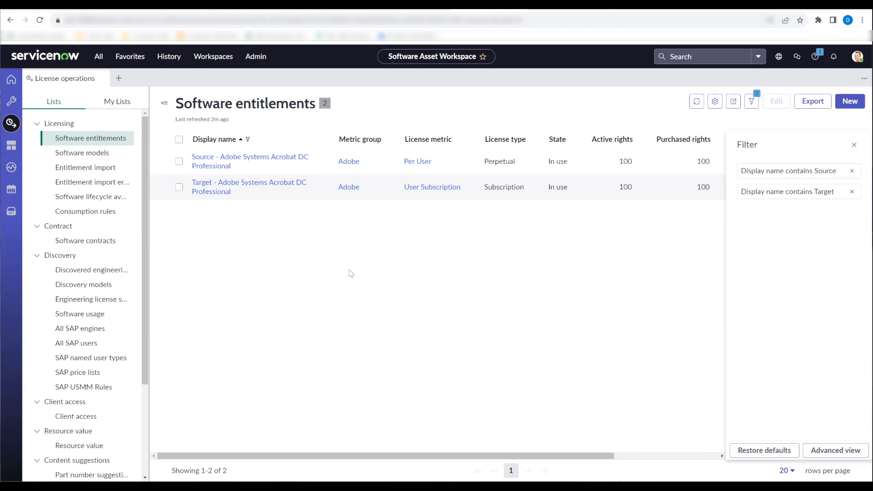
Step: Review the user allocations of the Source - Adobe Systems Acrobat DC Professional entitlement and close its record
click(224, 167)
click(117, 155)
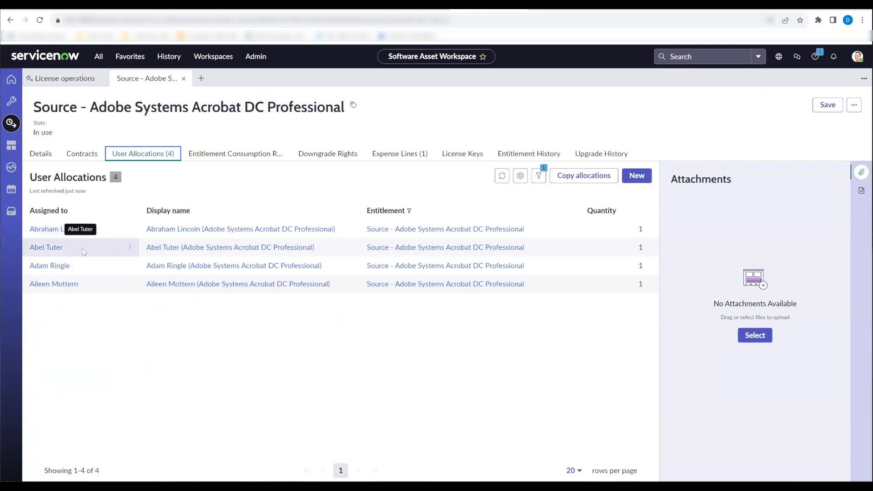
click(146, 249)
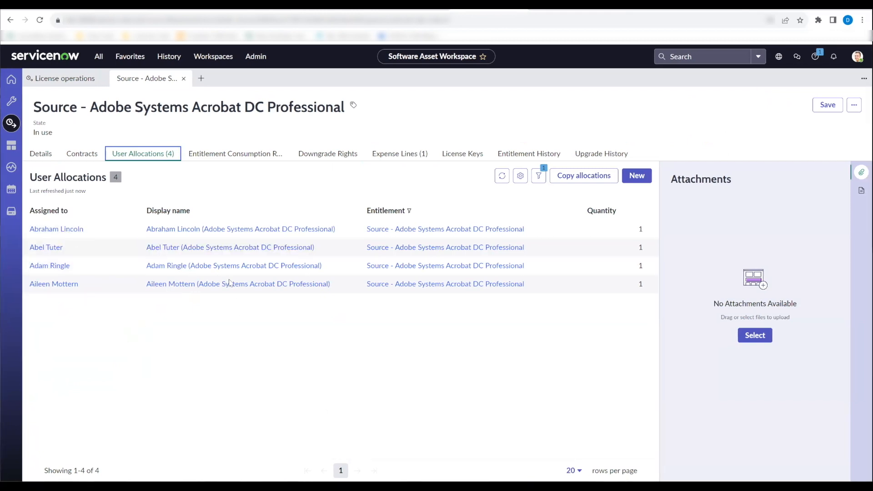
click(183, 79)
Step: Open the Target - Adobe Systems Acrobat DC Professional entitlement and start copying allocations into its user allocations
click(216, 196)
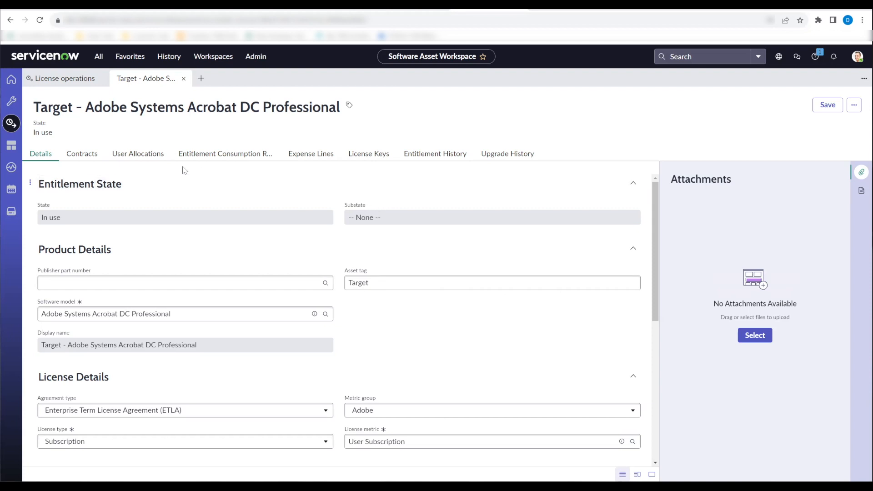
click(145, 155)
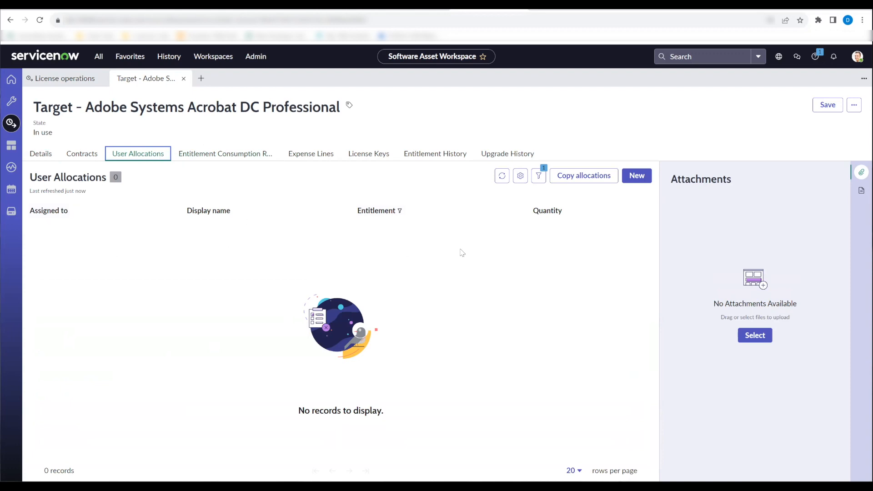
click(580, 178)
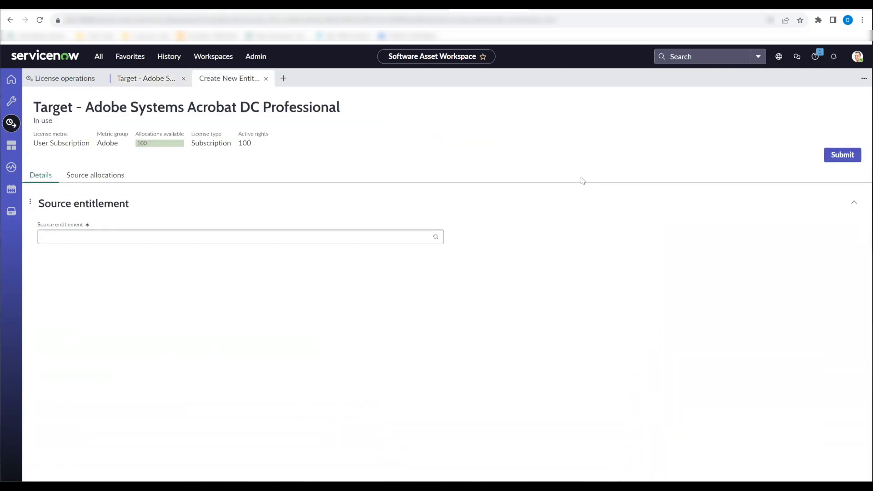
Step: Choose the Adobe Systems Acrobat DC Professional record as source entitlement, filtering the lookup by Asset tag is Source
click(435, 240)
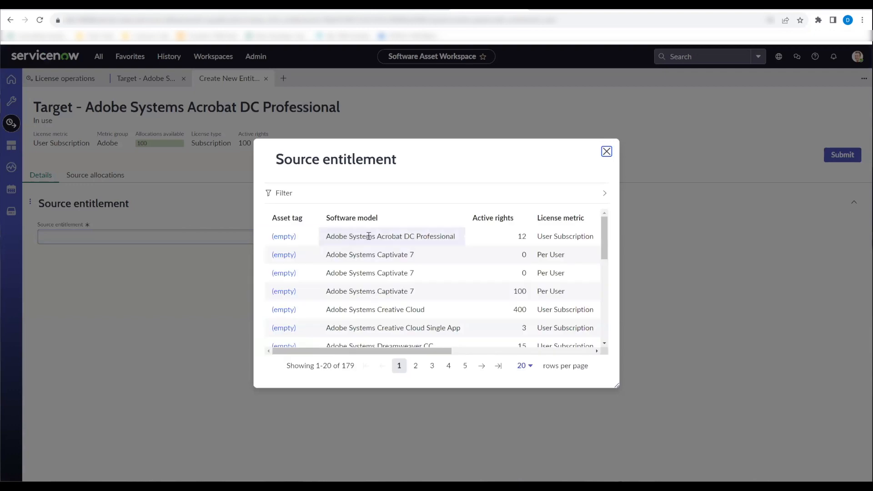
scroll(450, 264, down, 5)
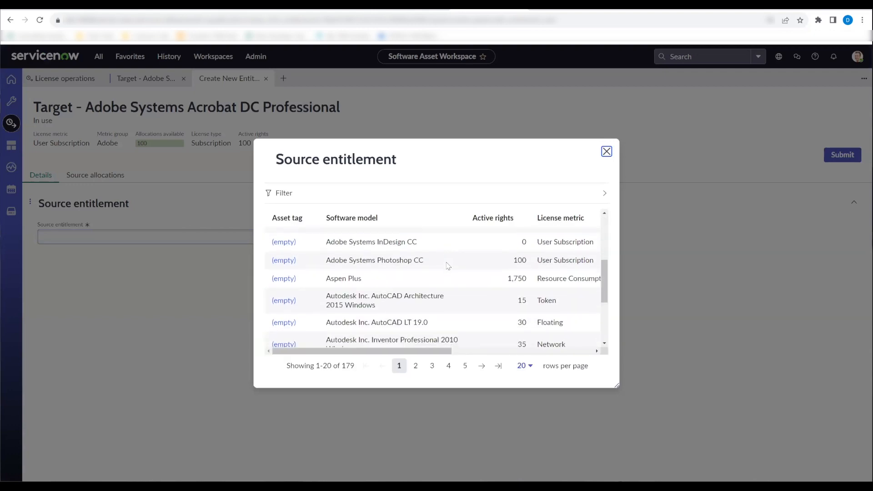
scroll(447, 266, down, 1)
scroll(448, 266, up, 10)
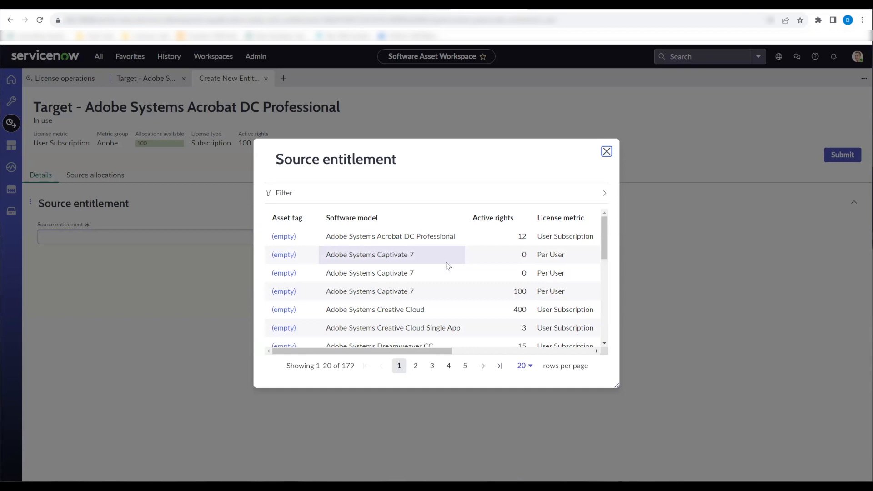
click(283, 193)
click(351, 219)
click(300, 261)
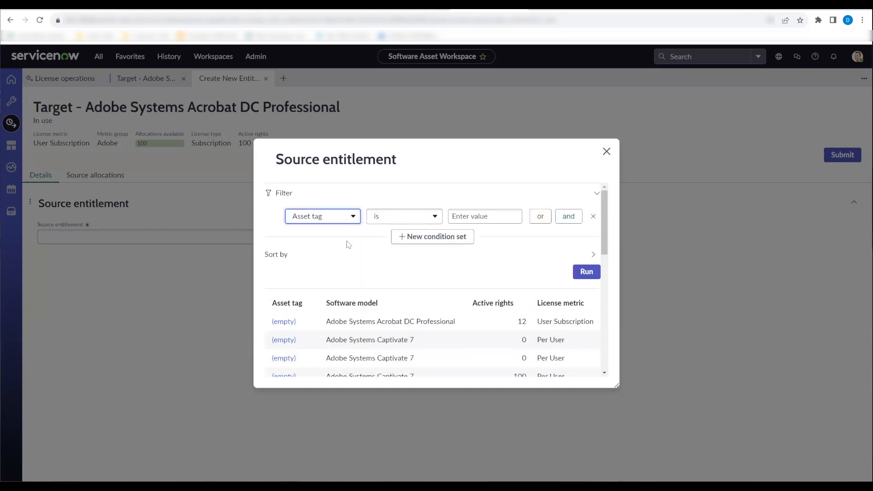
click(432, 217)
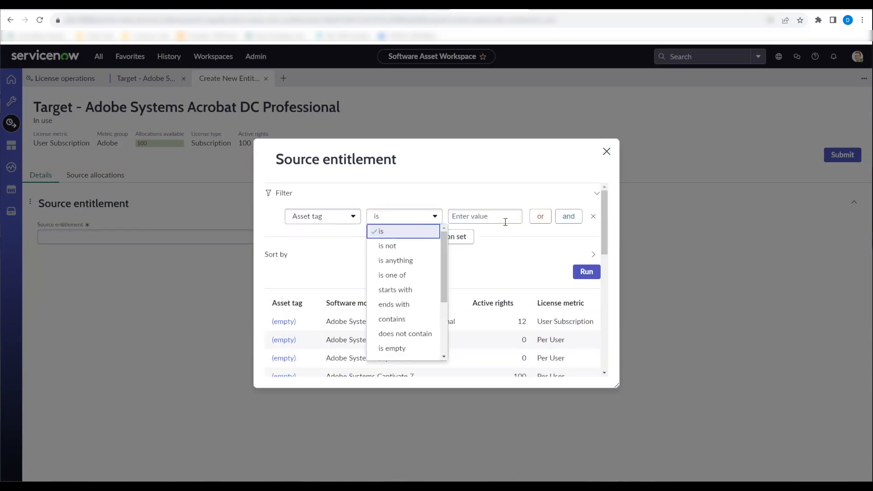
click(500, 216)
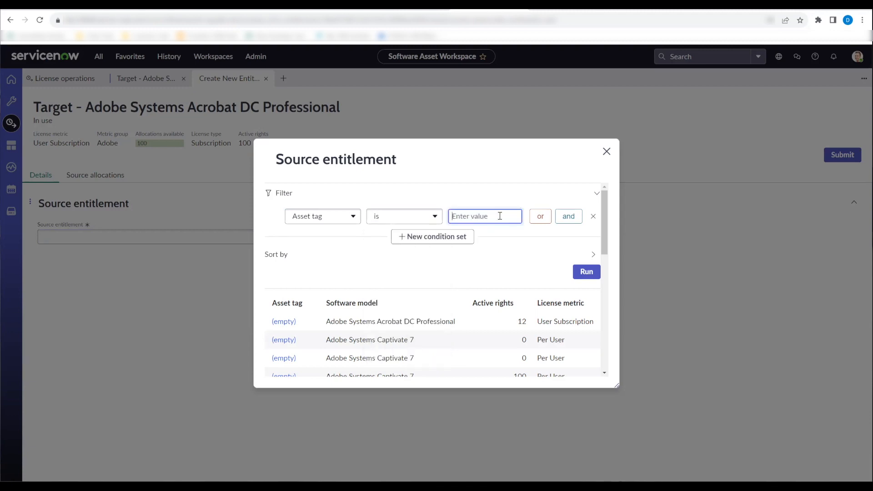
text(Source)
click(586, 273)
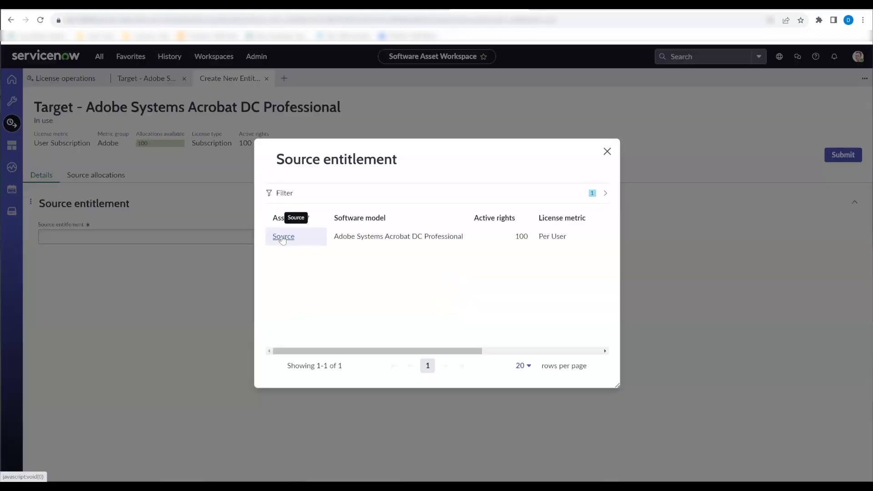
click(283, 237)
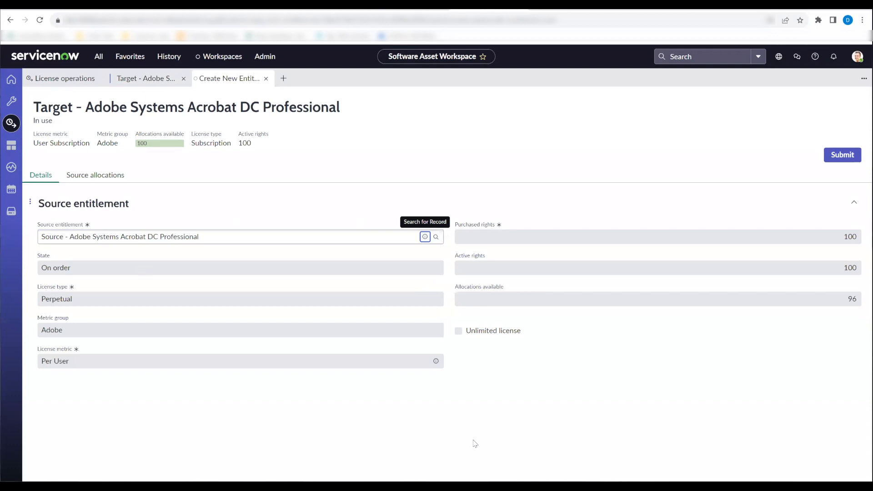
Step: Select all source allocations and submit them for copying to the Target entitlement
click(116, 176)
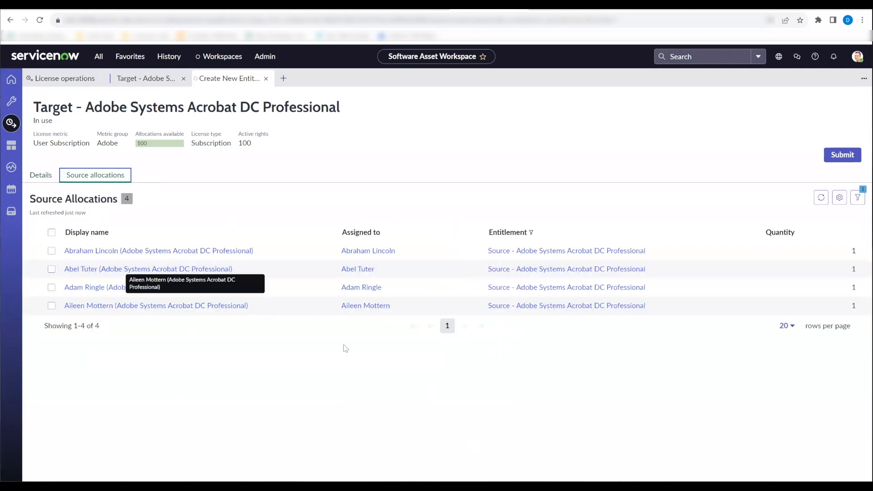
click(51, 232)
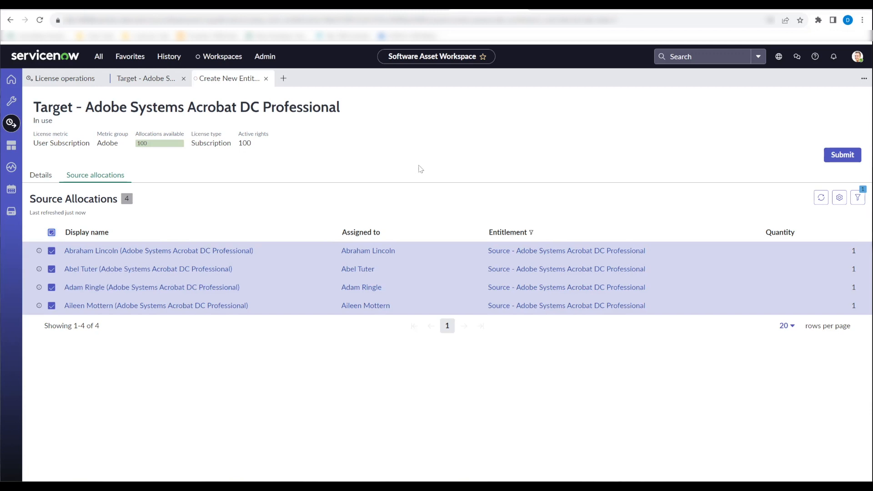
click(842, 156)
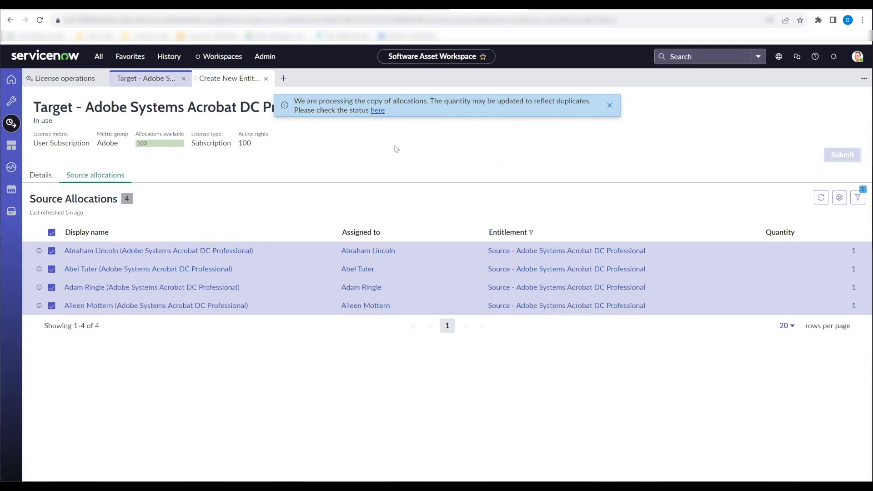
Step: Check the copy job's status in the Software Asset Job Results, sorted by newest creation date, and return to the workspace
click(377, 111)
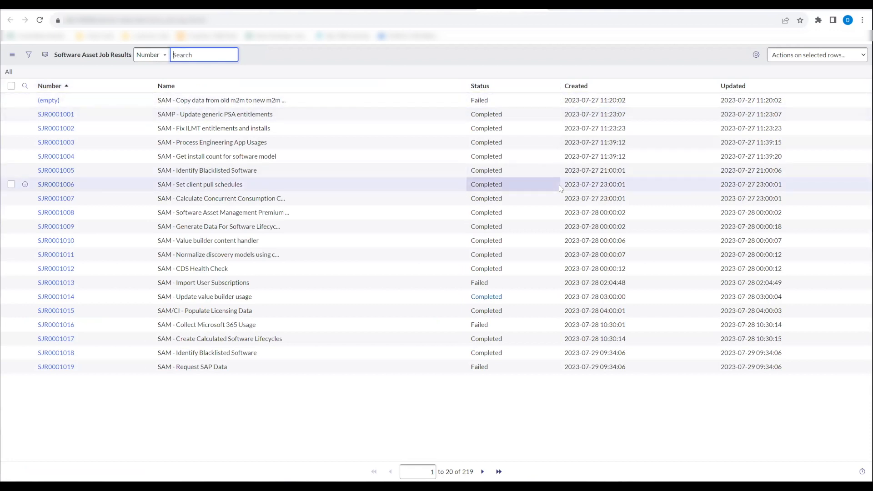
click(575, 87)
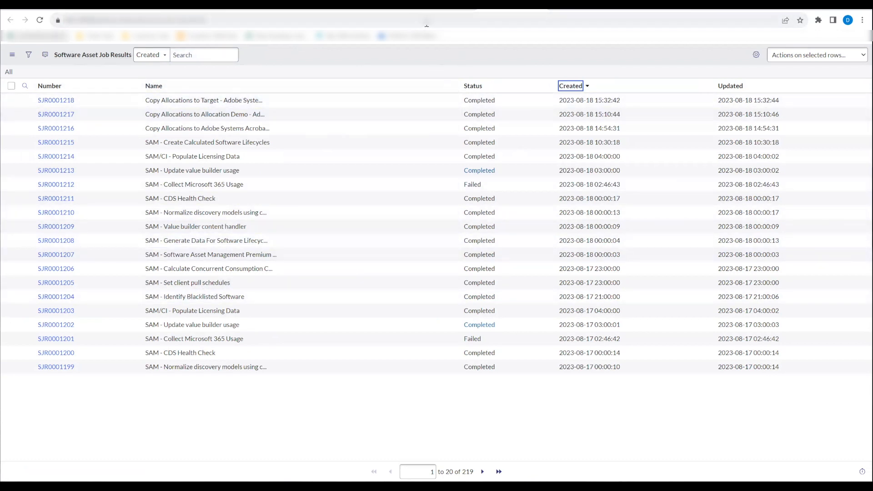
click(441, 9)
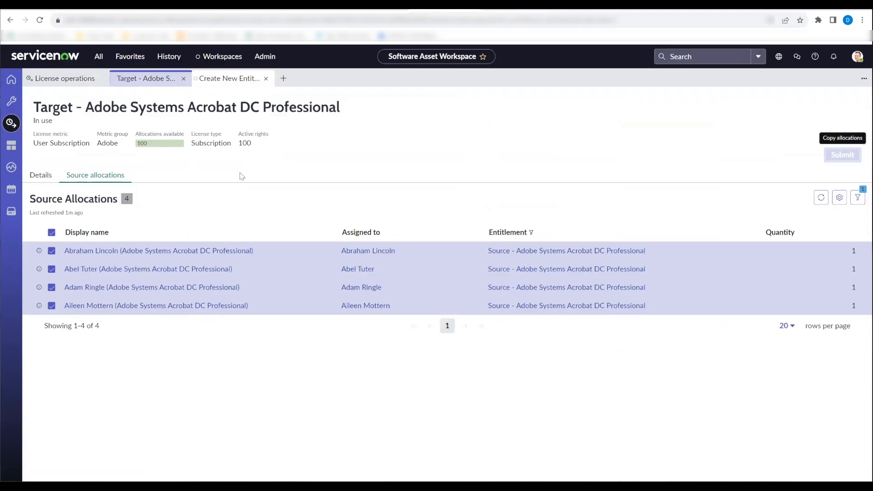
Step: Refresh the Target entitlement's user allocations and review the copied records
click(148, 80)
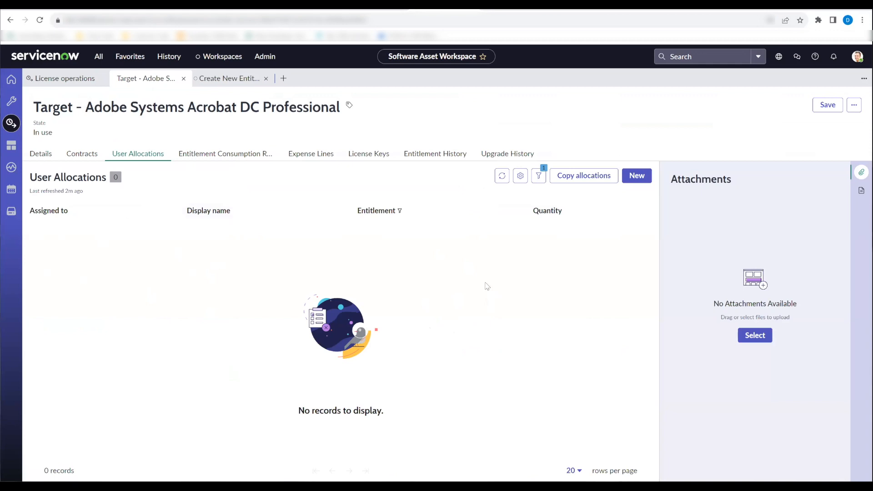
click(502, 178)
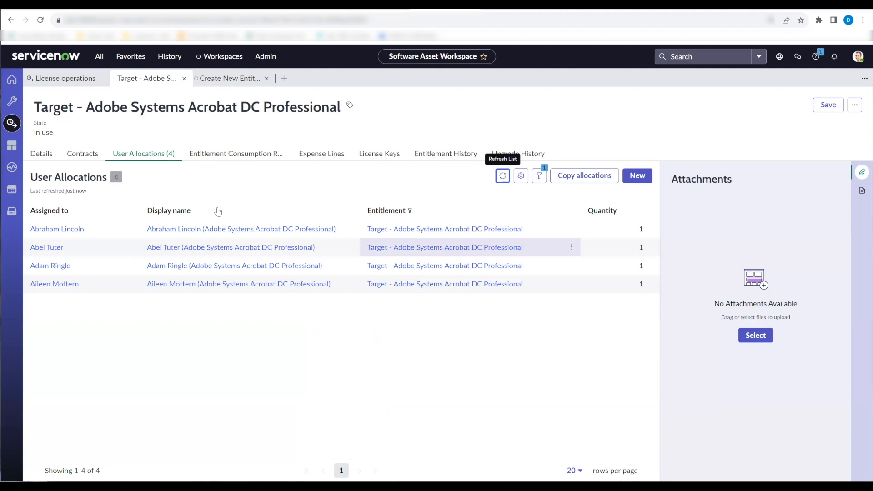
click(118, 231)
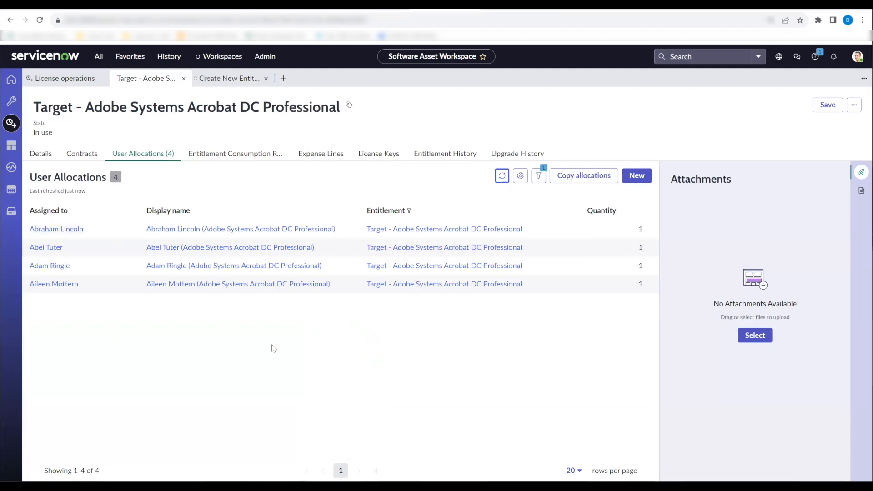
Step: Close the submitted copy-allocations form and the Target entitlement record to return to the software entitlements list
click(229, 79)
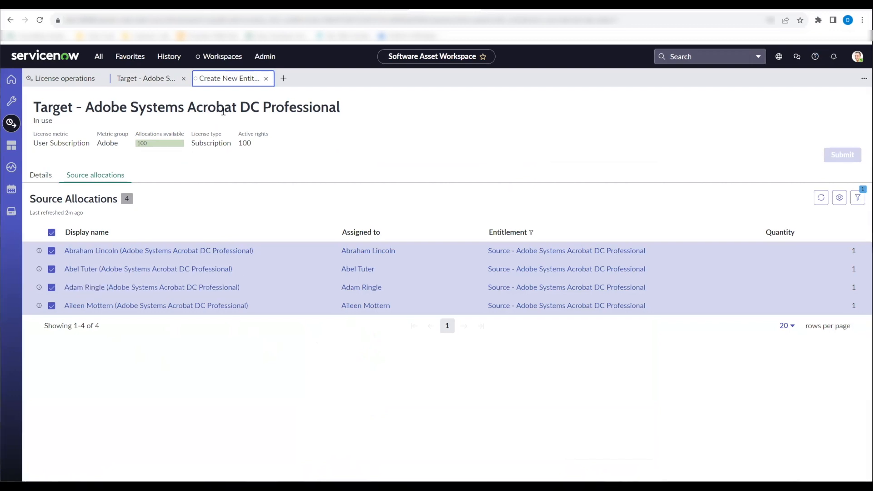
click(267, 80)
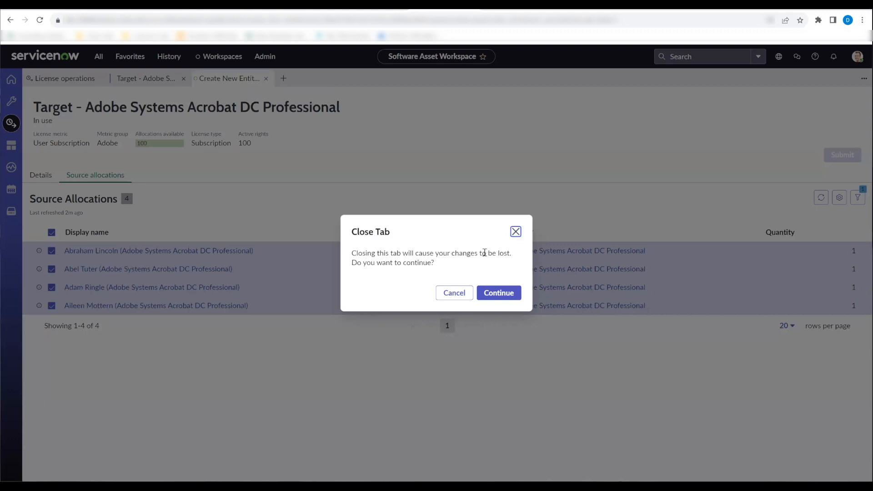
click(495, 291)
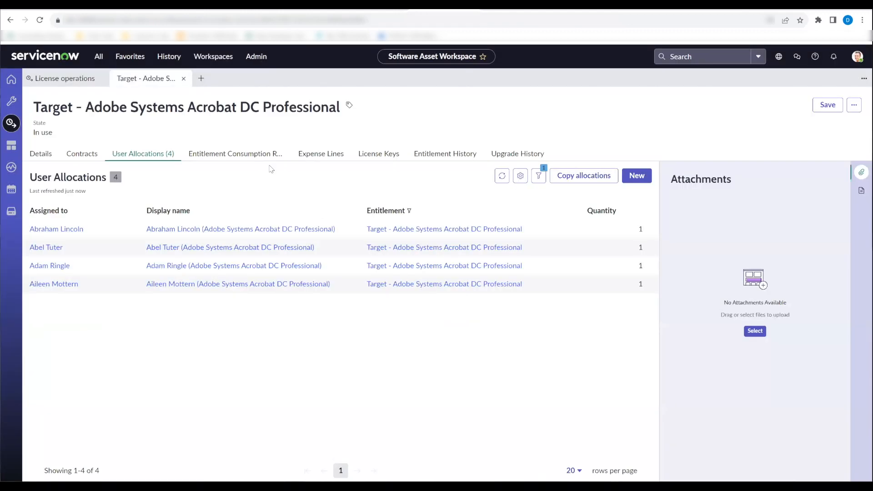
click(183, 79)
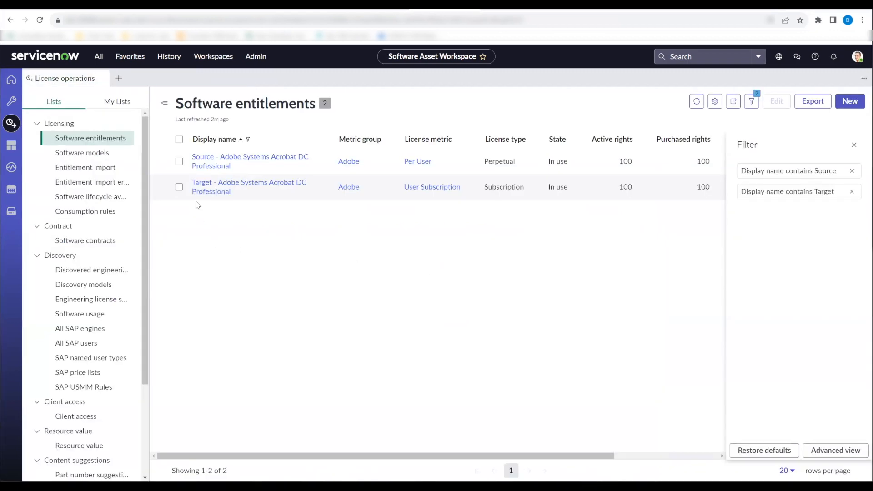
Step: Open the Source - Adobe Systems Acrobat DC Professional entitlement and set its state to Retired
click(214, 168)
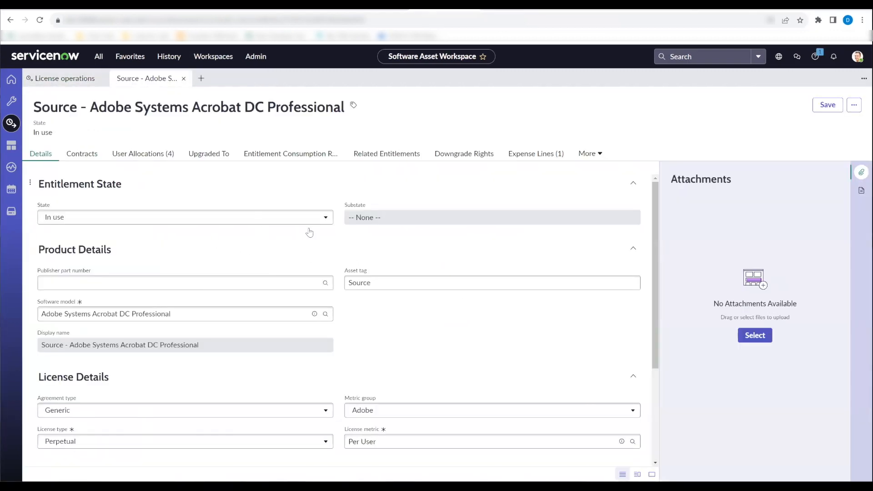
scroll(413, 339, down, 3)
scroll(400, 344, up, 2)
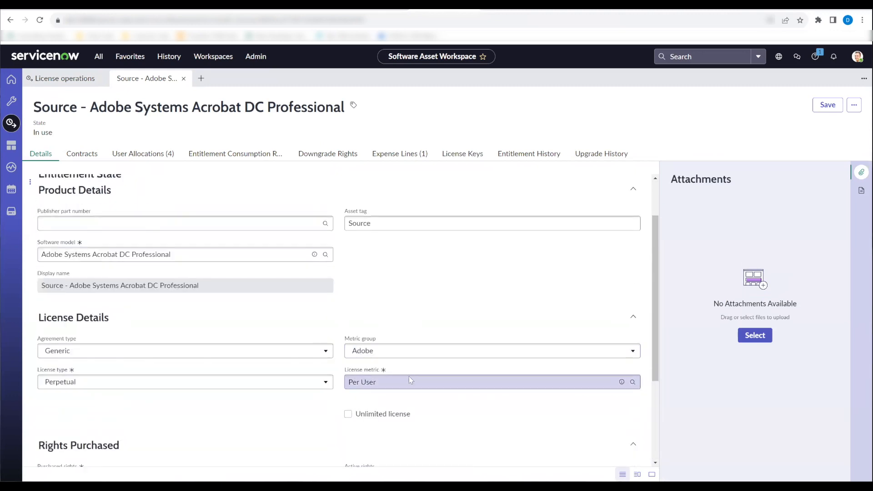
scroll(409, 380, down, 3)
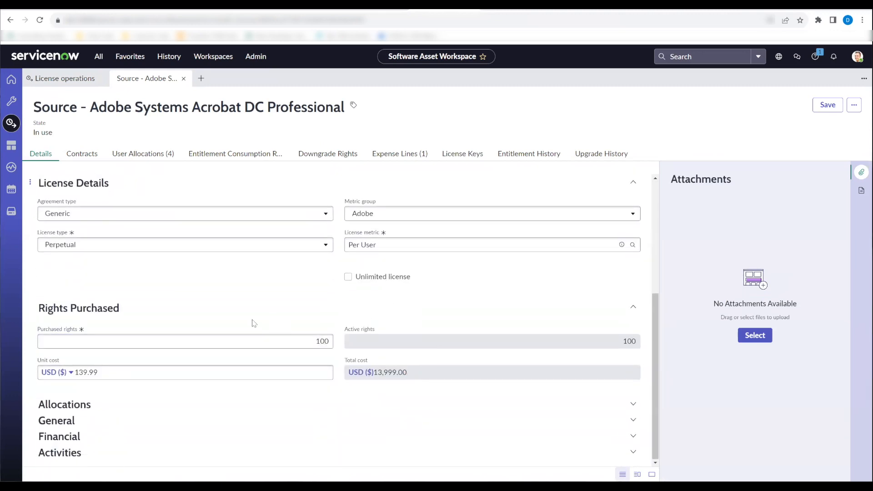
click(332, 182)
scroll(329, 219, up, 2)
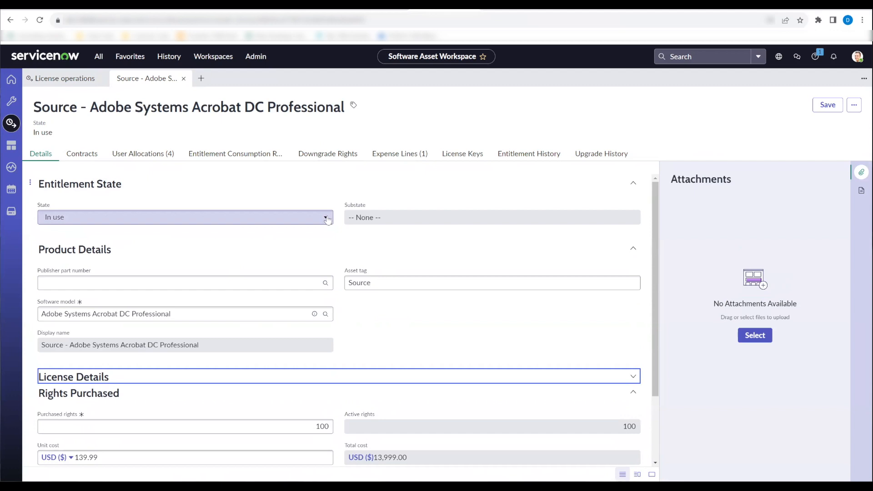
click(326, 218)
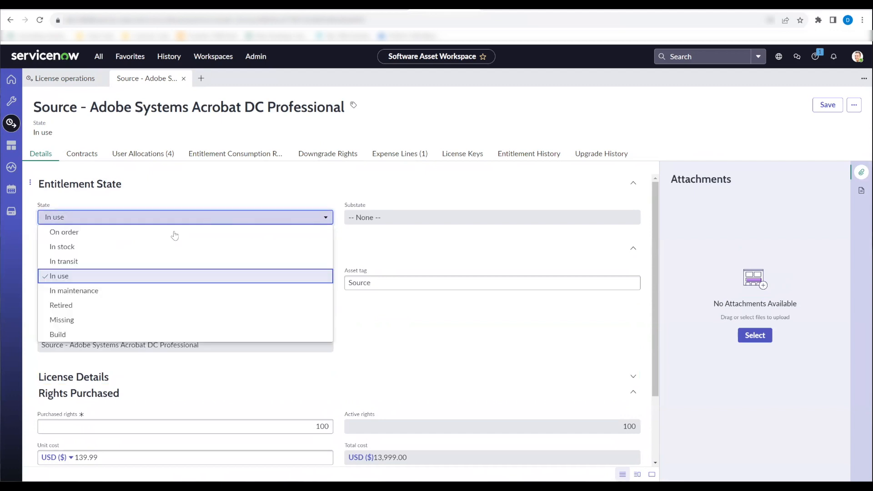
click(124, 303)
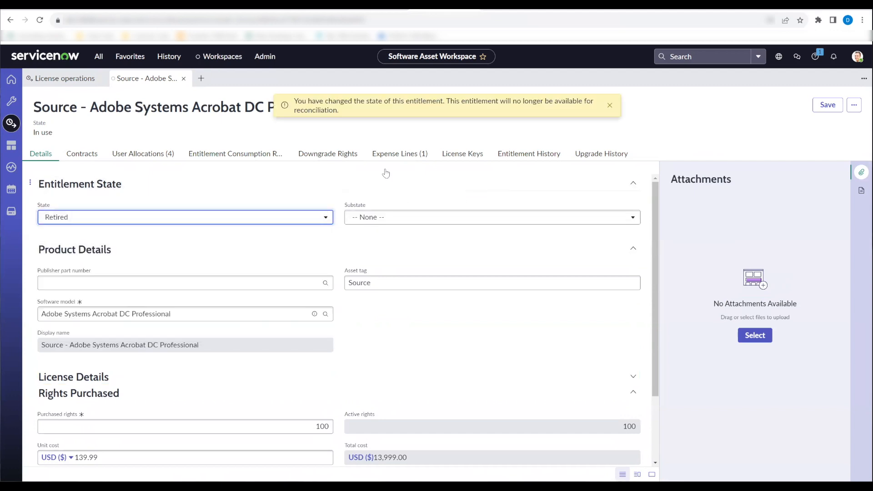